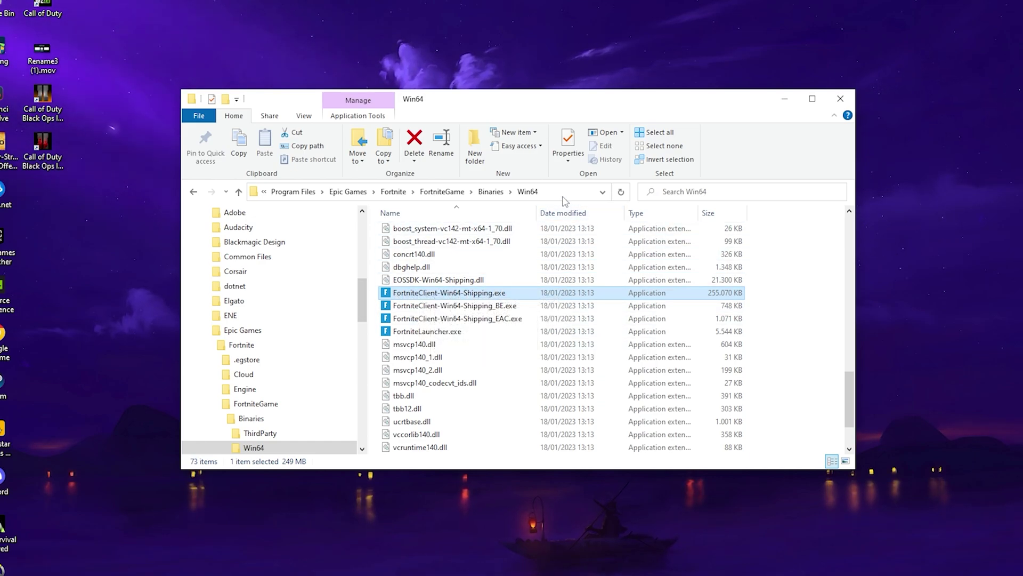
Open the Properties dialog of FortniteClient-Win64-Shipping.exe and move it higher on screen
left_click(392, 191)
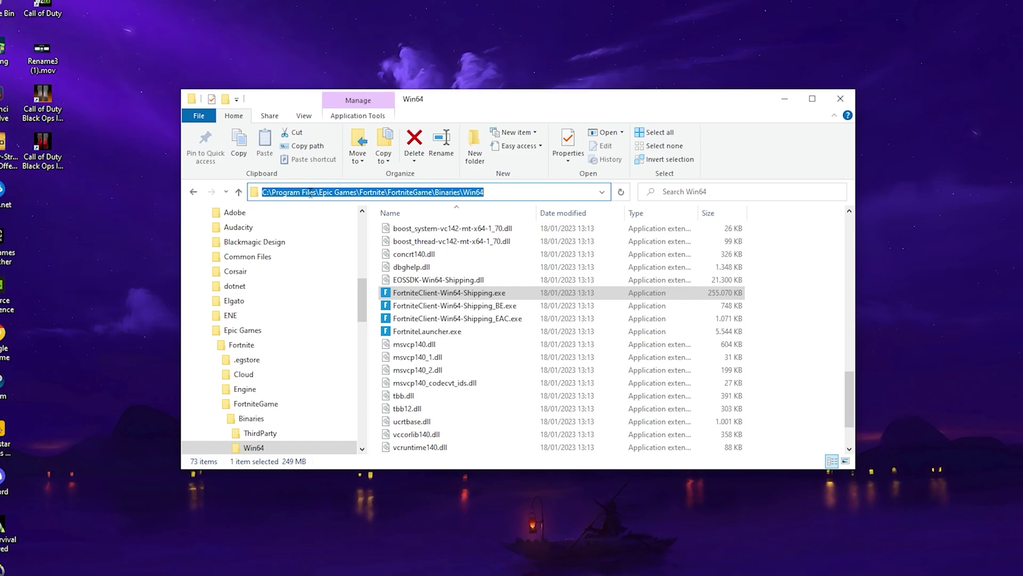
left_click(491, 192)
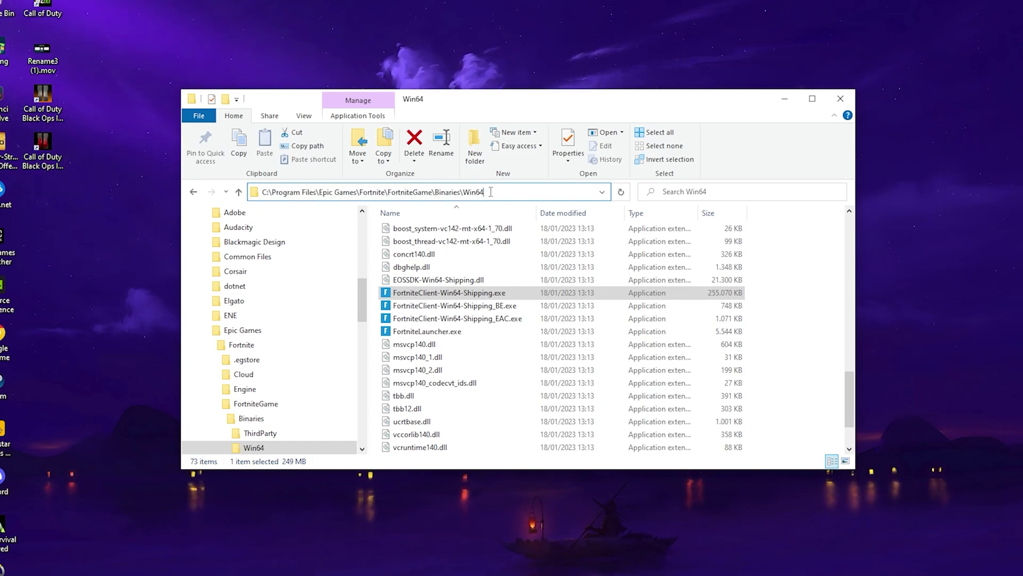
left_click(427, 294)
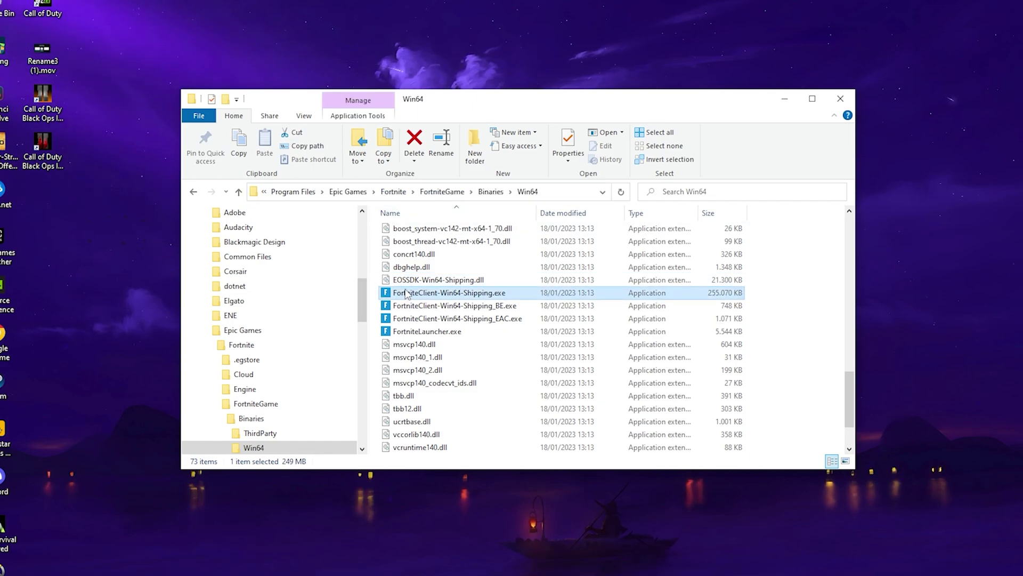
right_click(426, 297)
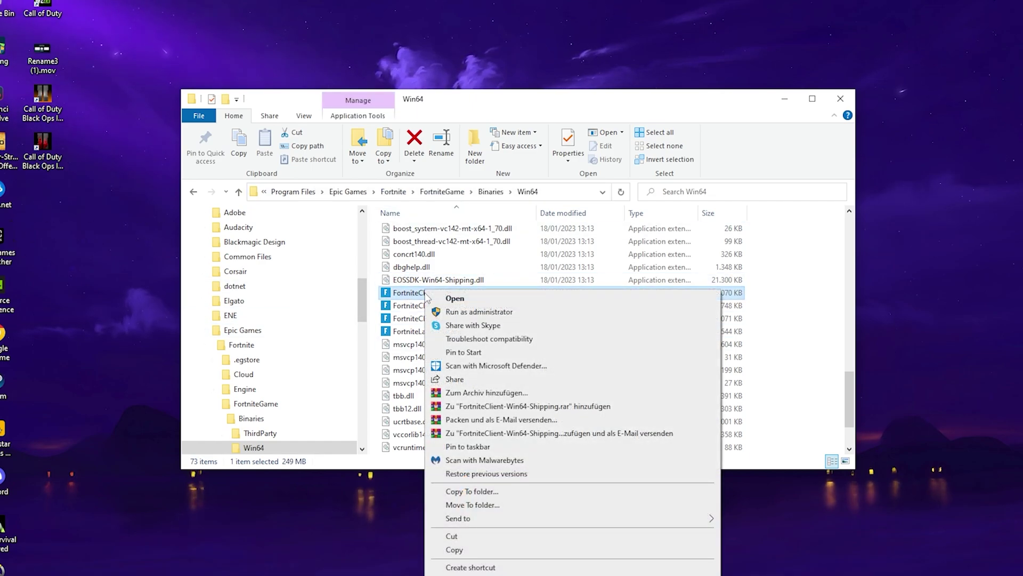
key("r")
left_click_drag(473, 294, 465, 126)
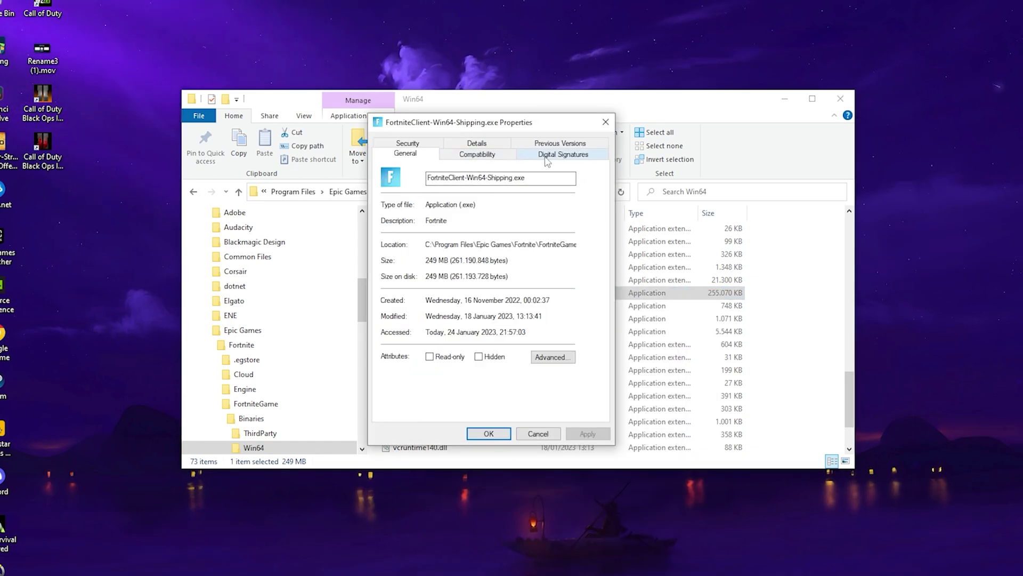
Switch the Fortnite client's Properties dialog to the Compatibility tab
left_click(475, 156)
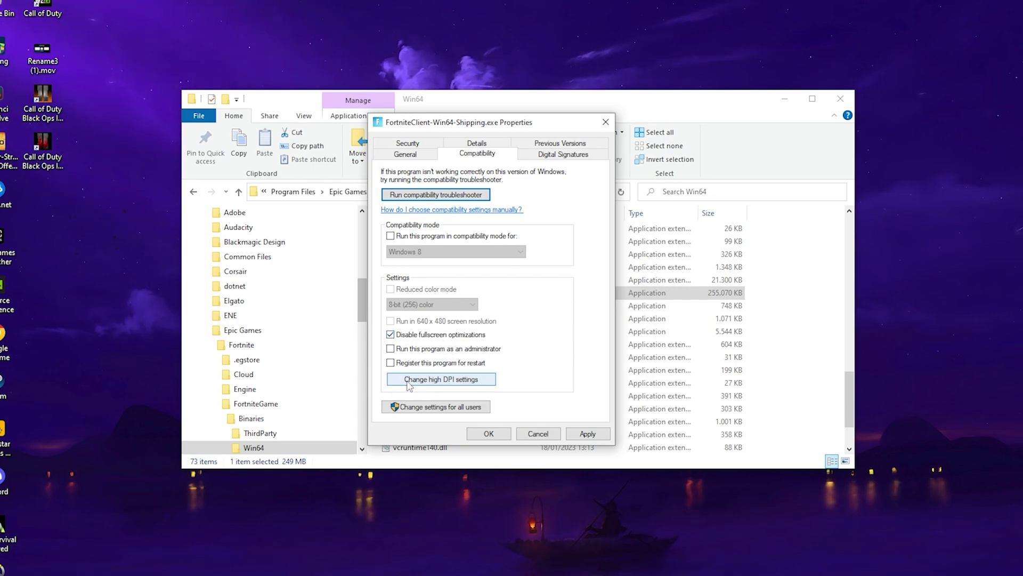
Tick Override high DPI scaling behavior with scaling by Application, then apply and close Properties
left_click(433, 379)
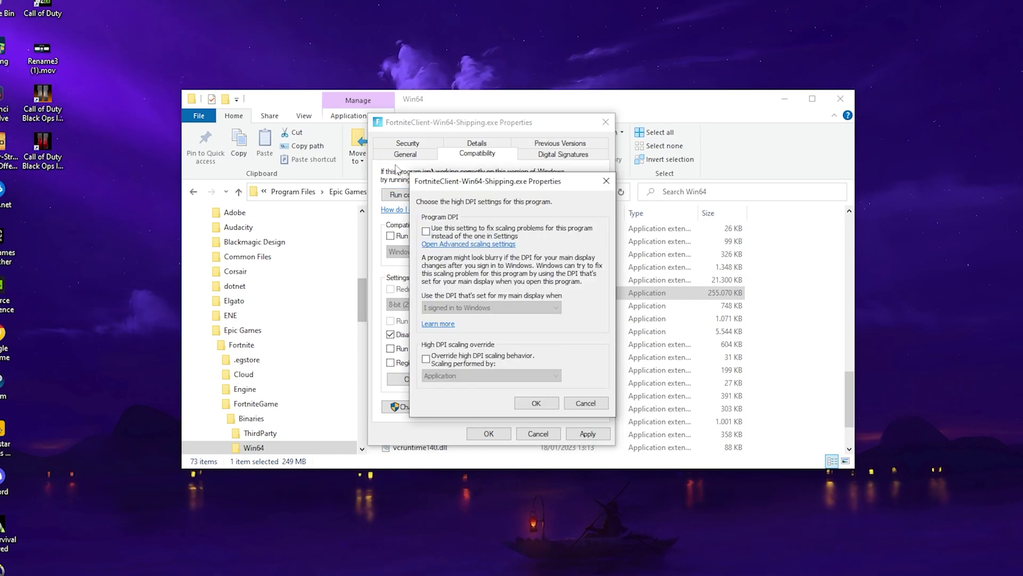
left_click_drag(457, 185, 440, 173)
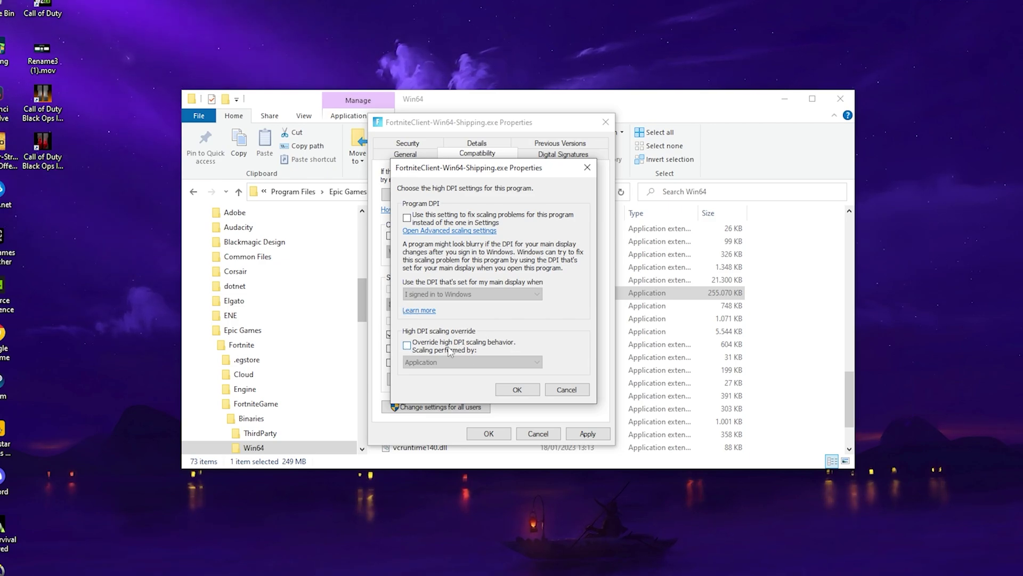
left_click(407, 347)
left_click(434, 361)
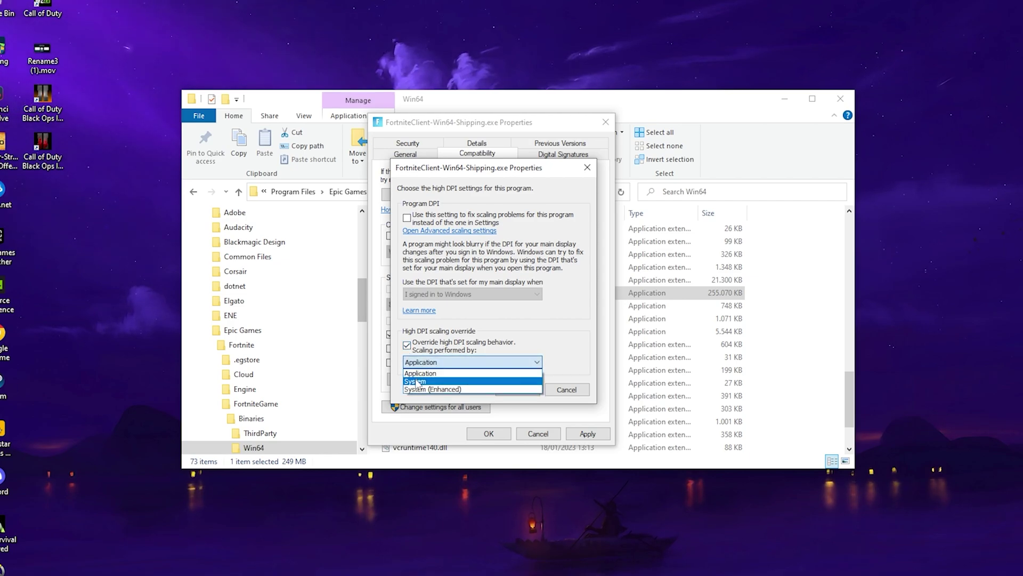
left_click(421, 373)
left_click(516, 390)
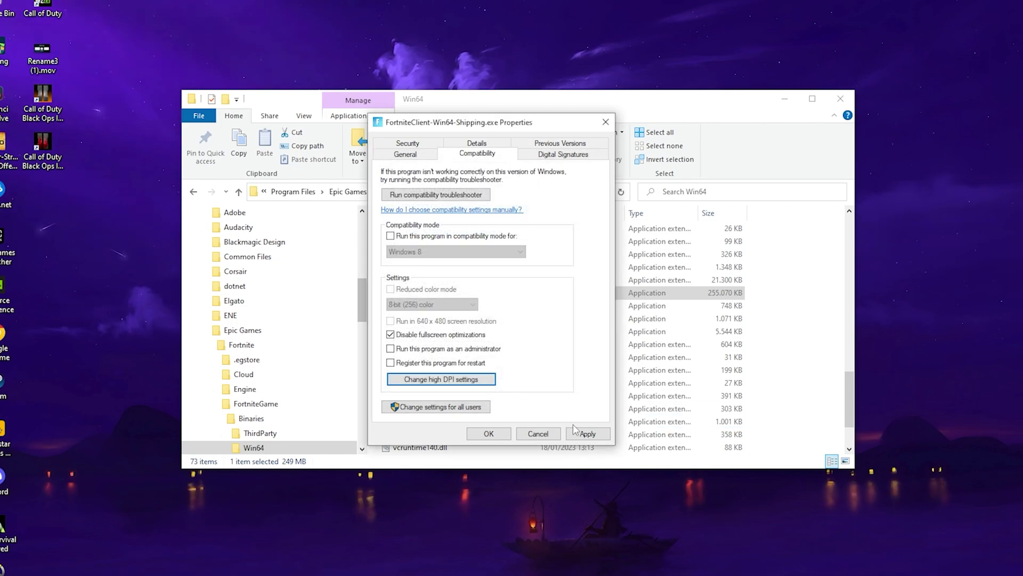
left_click(584, 434)
left_click(489, 433)
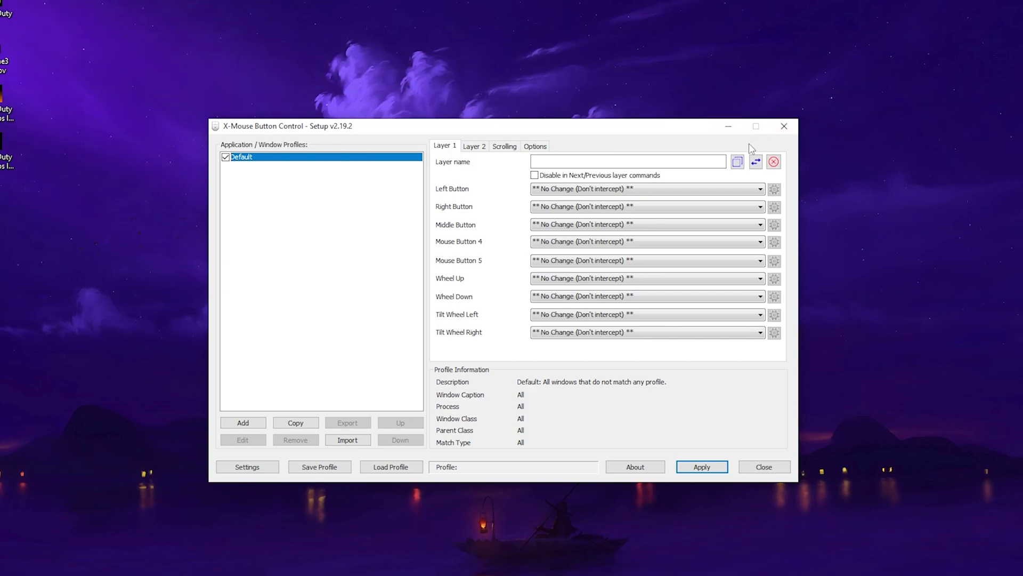
Minimize X-Mouse Button Control and select its setup installer on the desktop
left_click(727, 127)
double_click(352, 254)
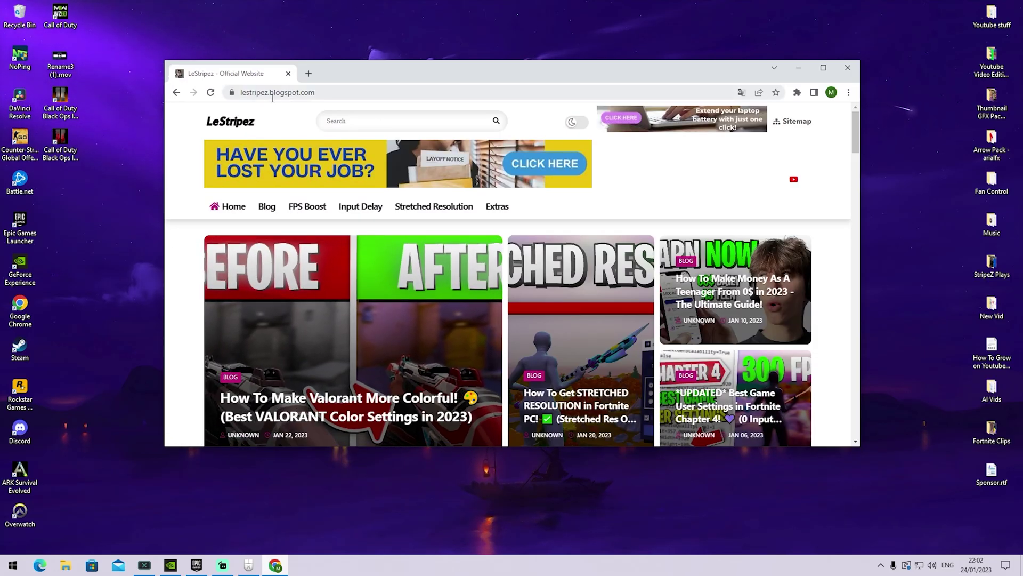
From LeStripez's Input Delay posts, open the Fortnite lower-ping post's ClearDNS.rar download
left_click(360, 209)
scroll(299, 258, "down", 3)
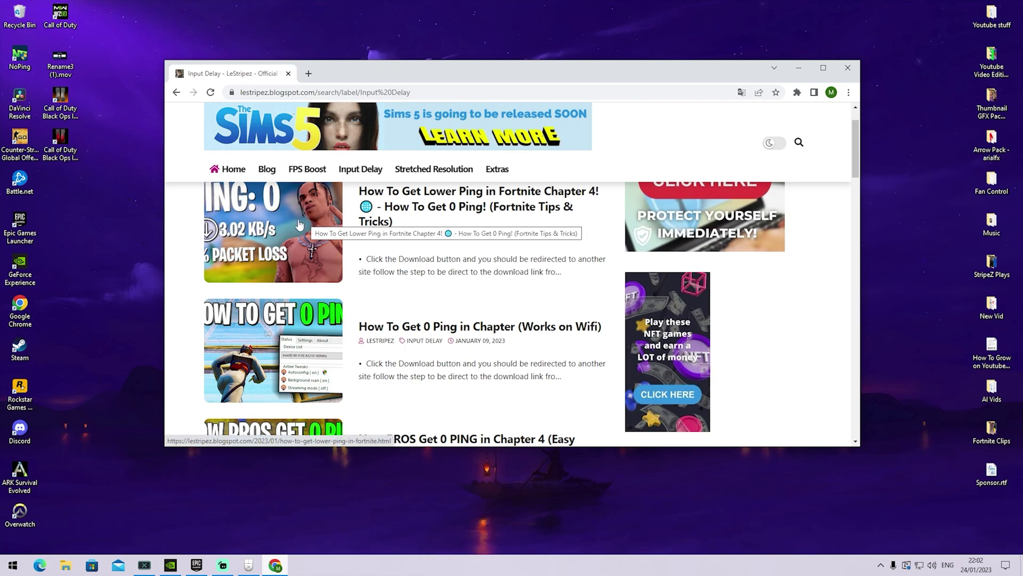
scroll(299, 258, "up", 3)
left_click(273, 363)
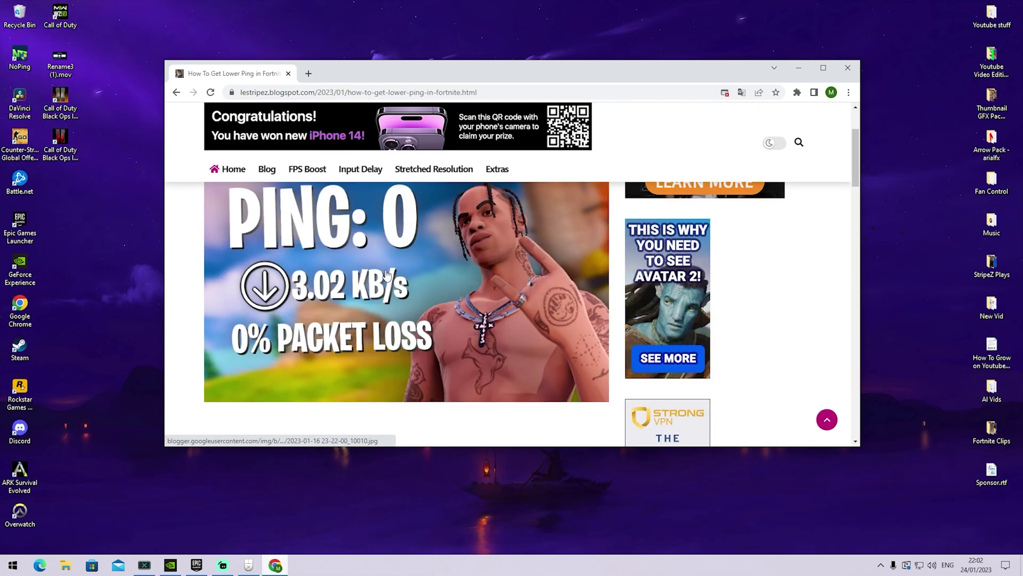
scroll(375, 268, "down", 5)
scroll(375, 268, "down", 3)
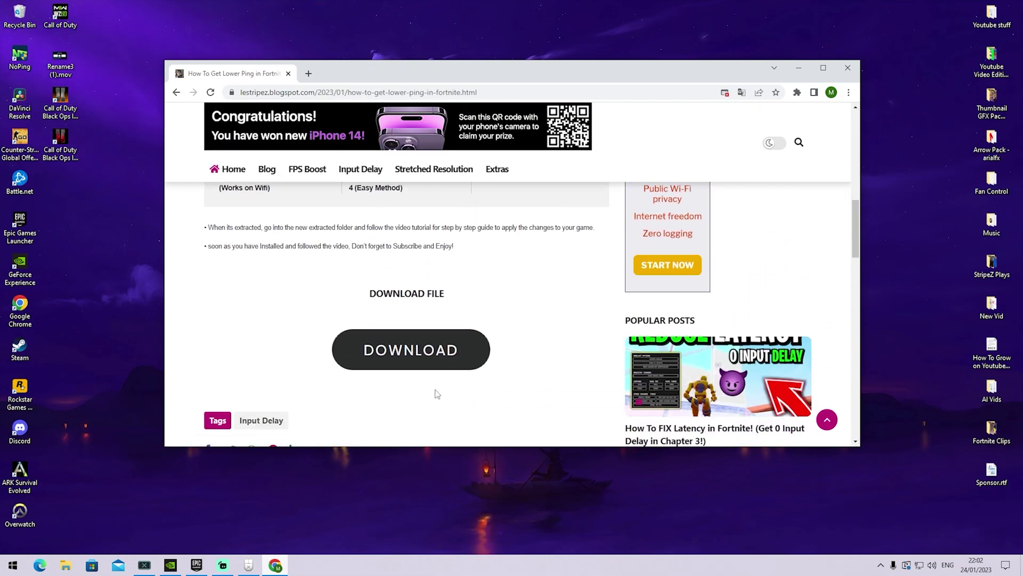
left_click(429, 360)
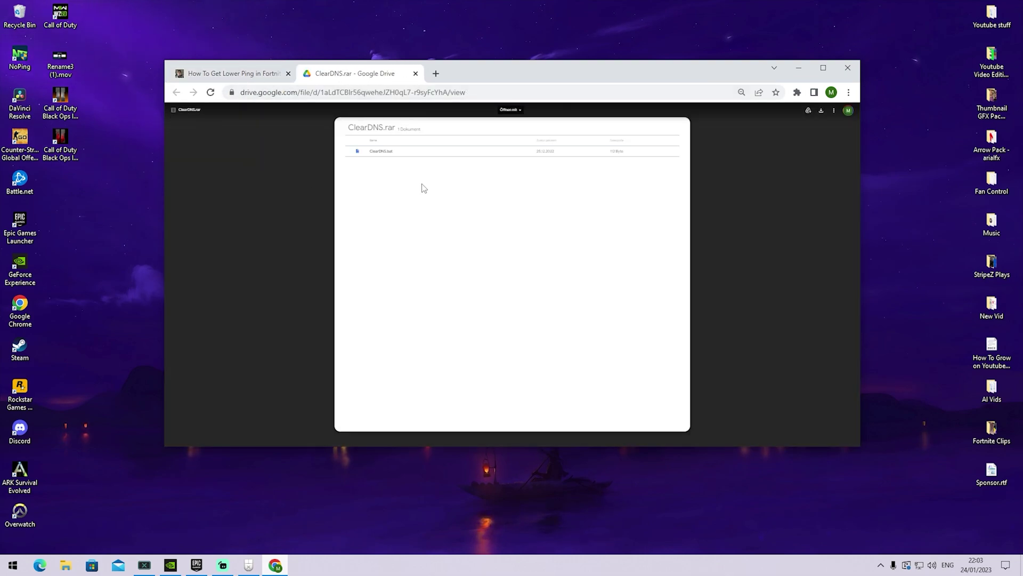
Close Chrome, then install X-Mouse Button Control 2.19.2 with default options and launch it
key("alt+F4")
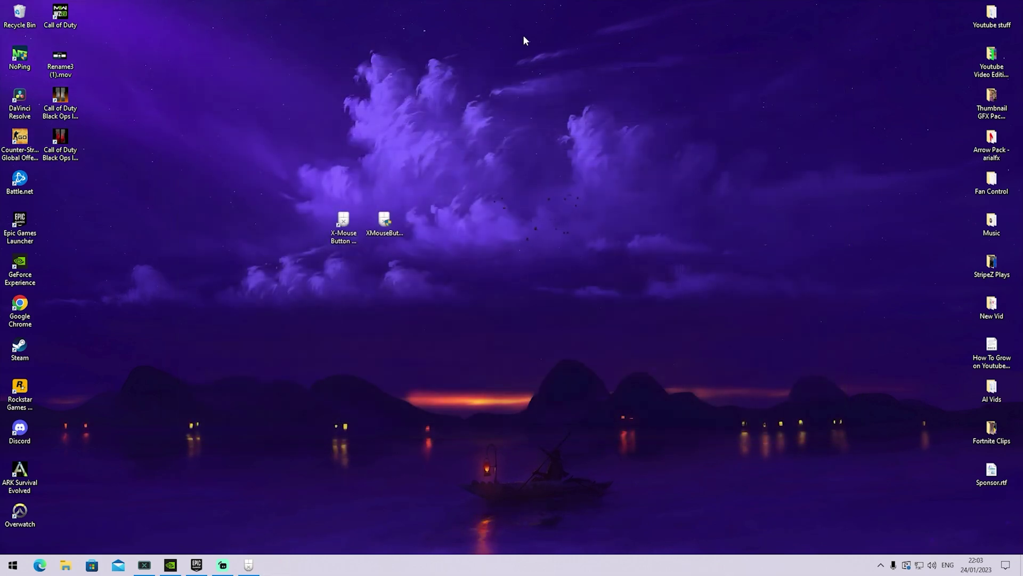
left_click(378, 226)
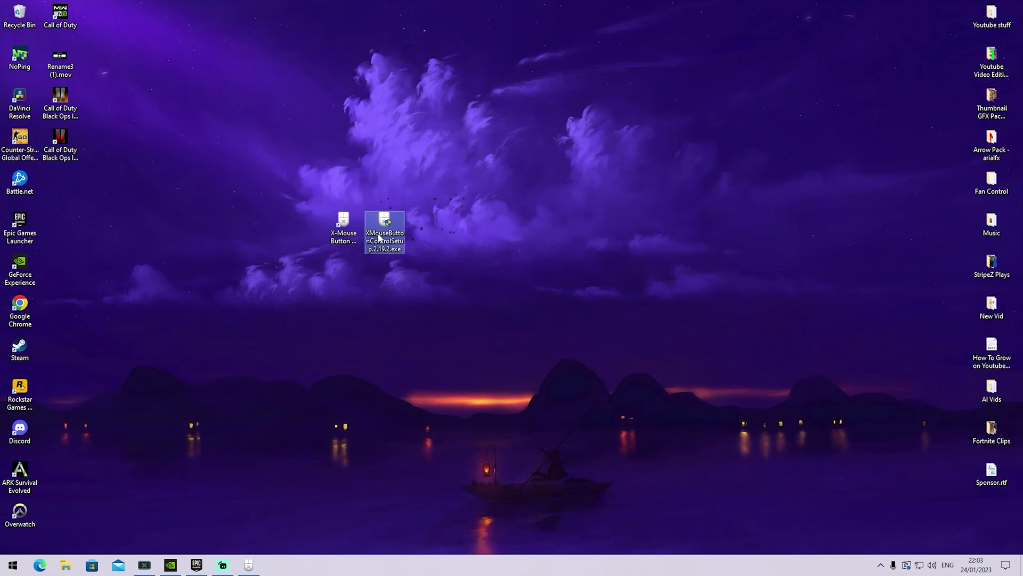
double_click(379, 235)
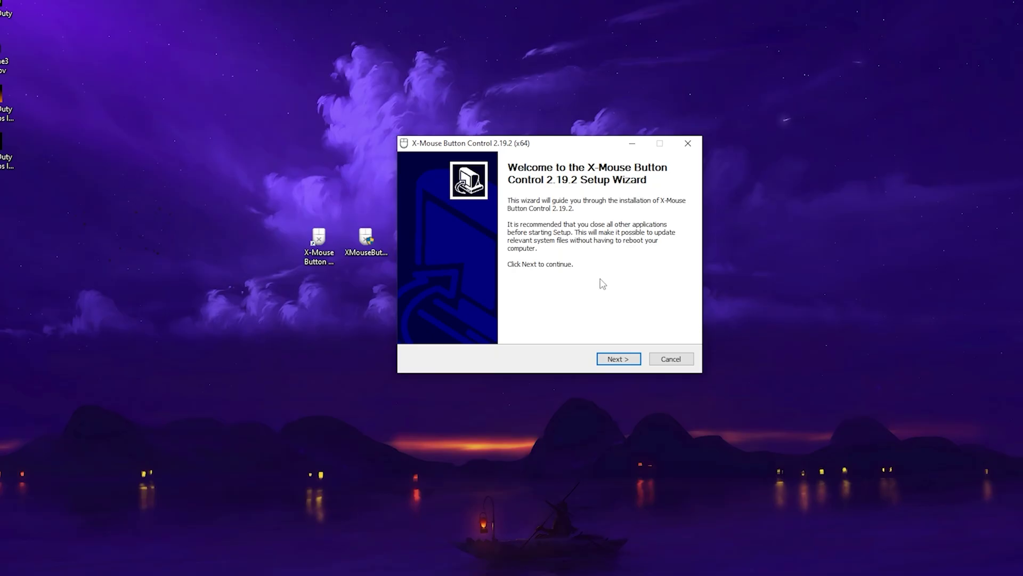
left_click(602, 358)
left_click(617, 359)
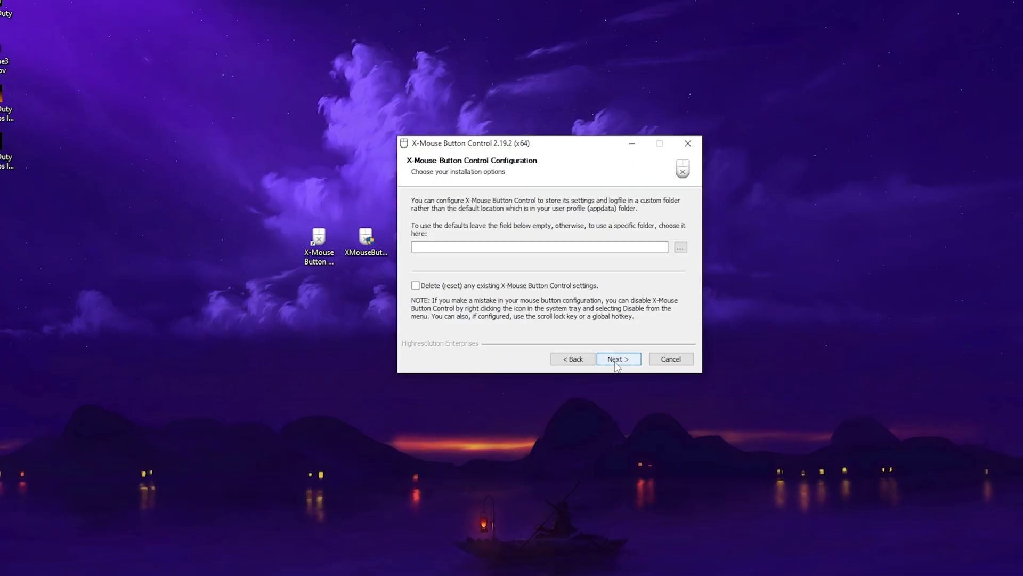
left_click(616, 361)
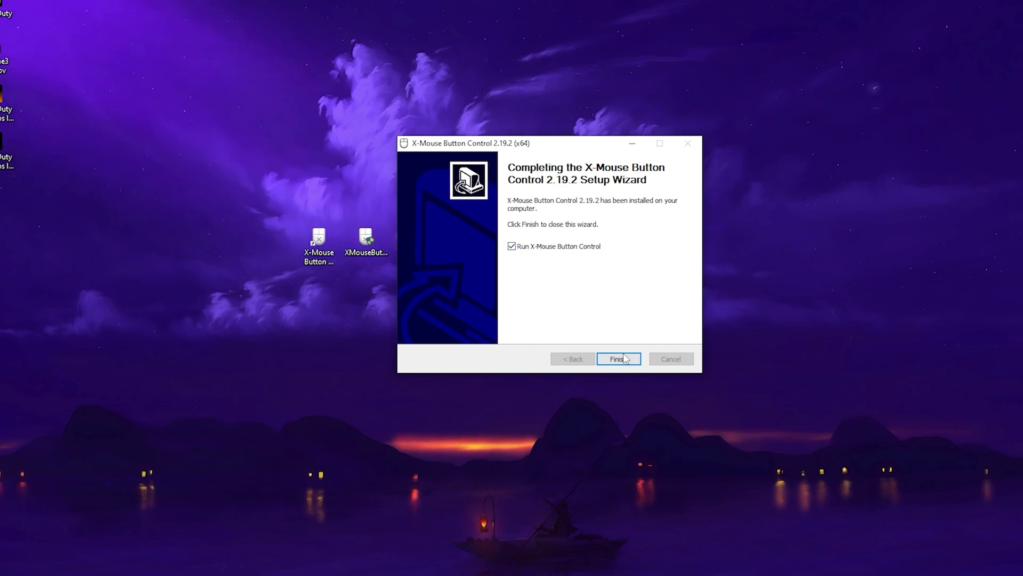
left_click(619, 359)
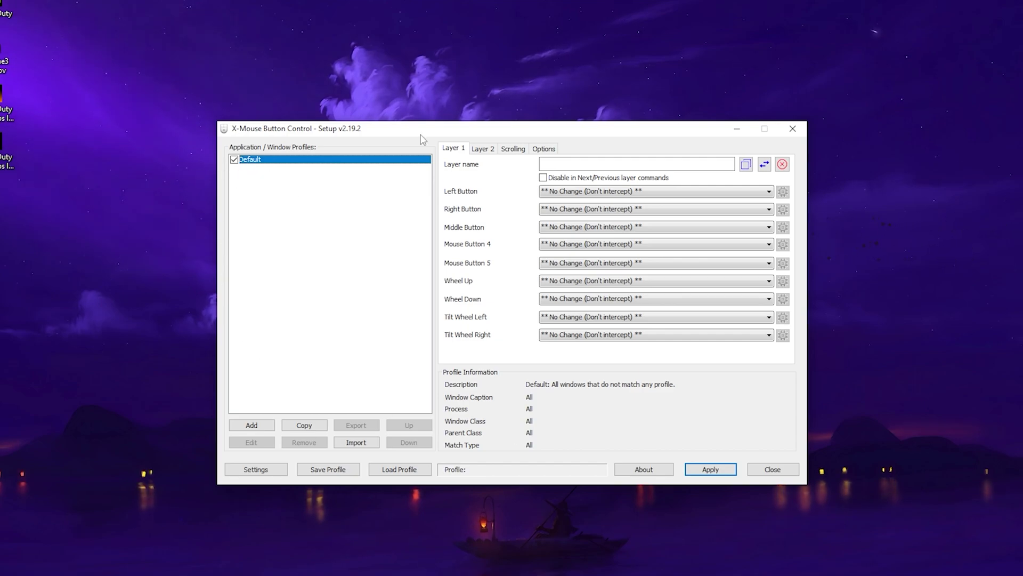
In Advanced Global Settings, enable de-bouncing of rapid mouse button clicks at 1 ms
left_click(261, 470)
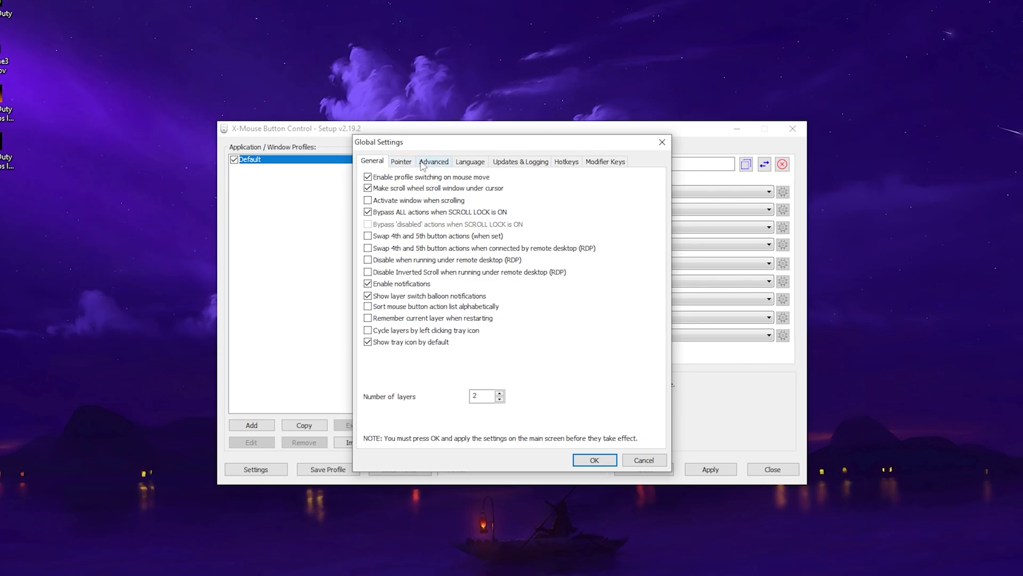
left_click(432, 162)
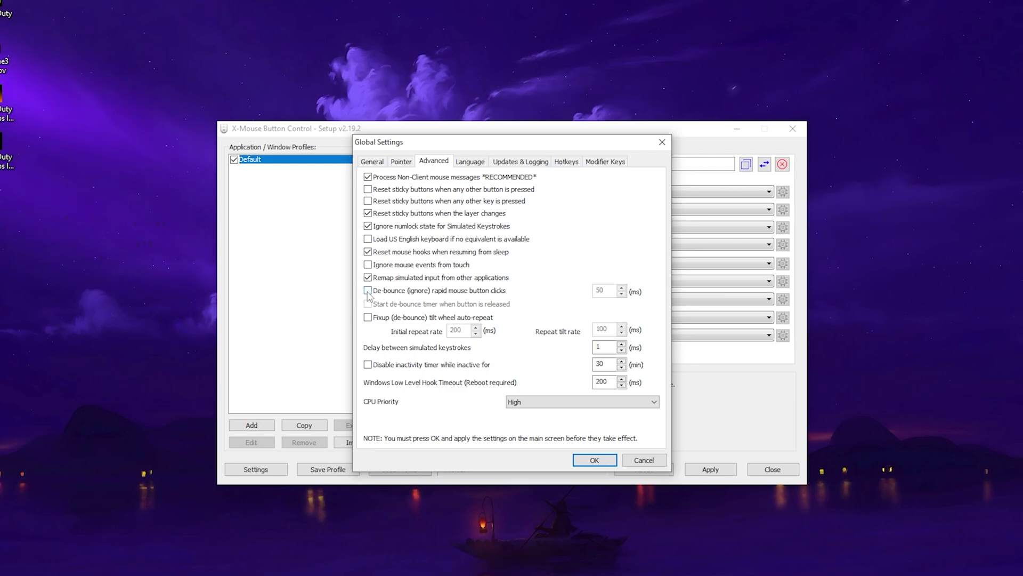
left_click(368, 291)
double_click(608, 291)
type("1")
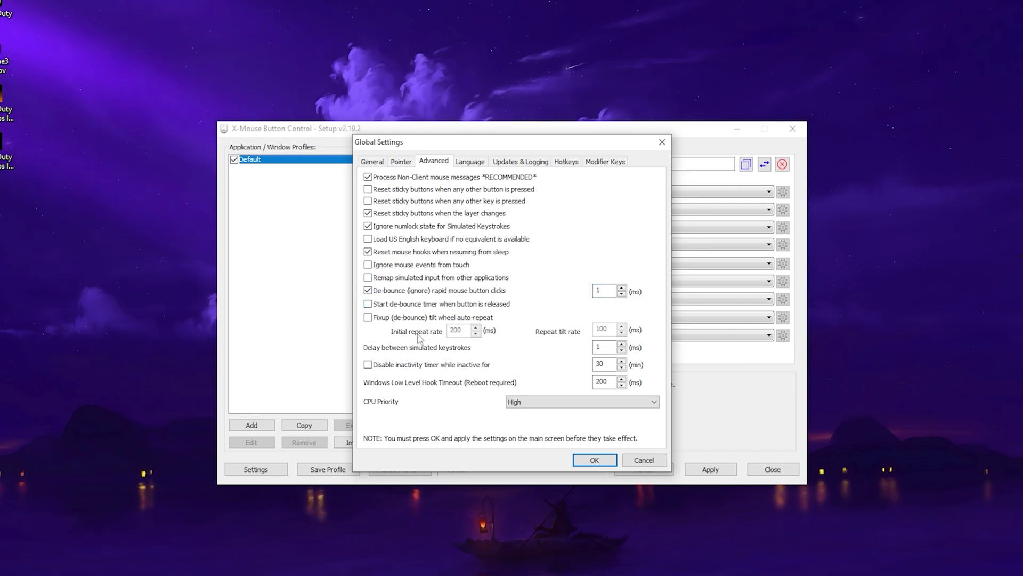
Enable Fixup tilt wheel auto-repeat with a Repeat tilt rate of 1
left_click(368, 317)
double_click(604, 329)
type("1")
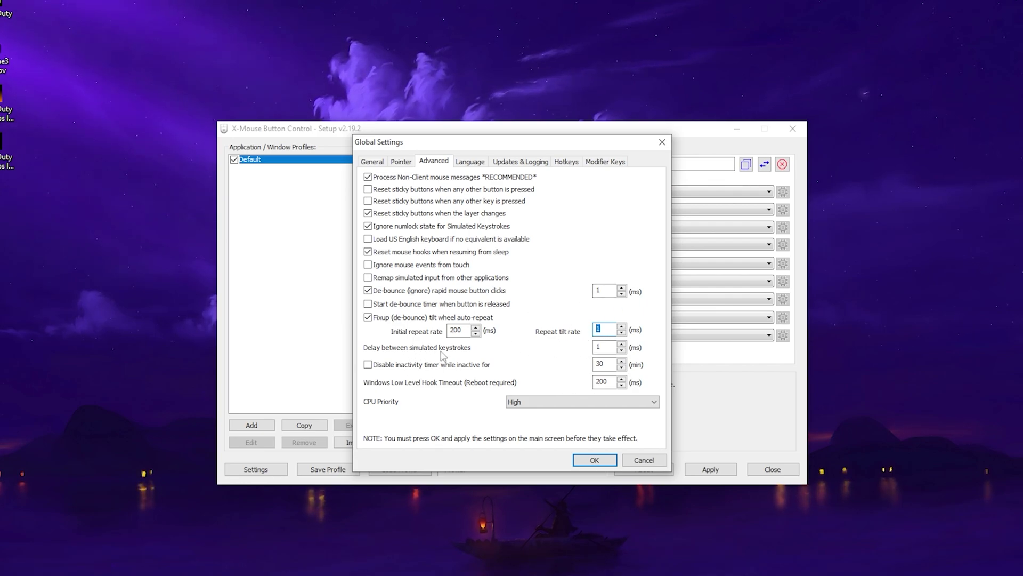
Set the delay between simulated keystrokes to 1 ms
key("Tab")
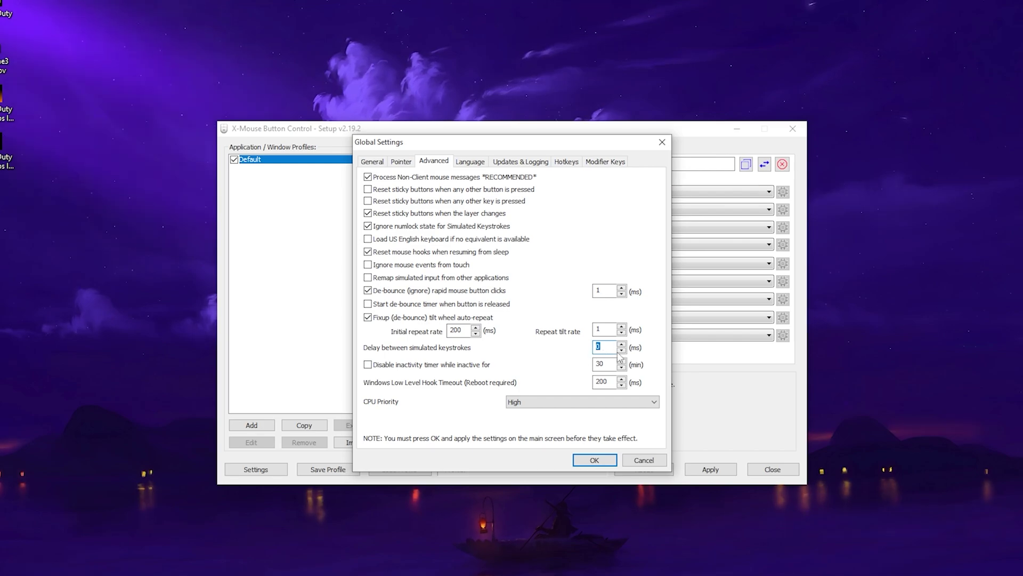
key("BackSpace")
type("1")
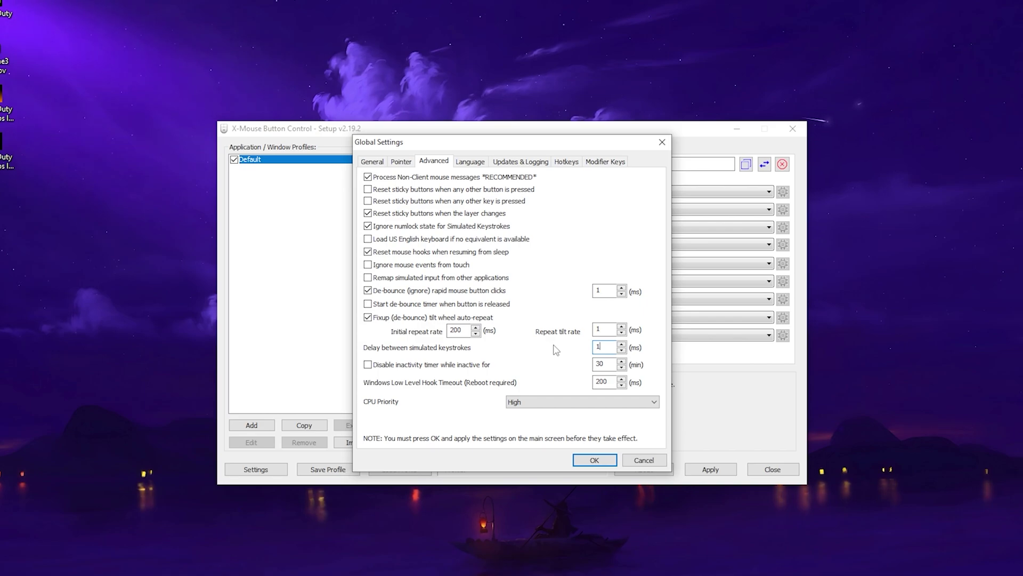
key("Tab")
key("Tab")
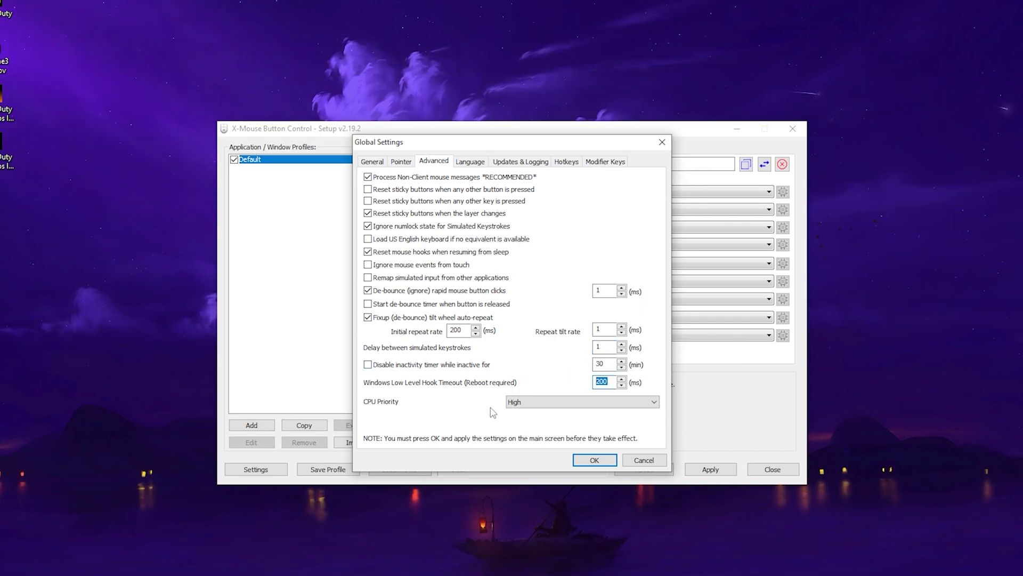
Set CPU priority to Realtime, confirm and apply the settings, and close X-Mouse Button Control
left_click(512, 405)
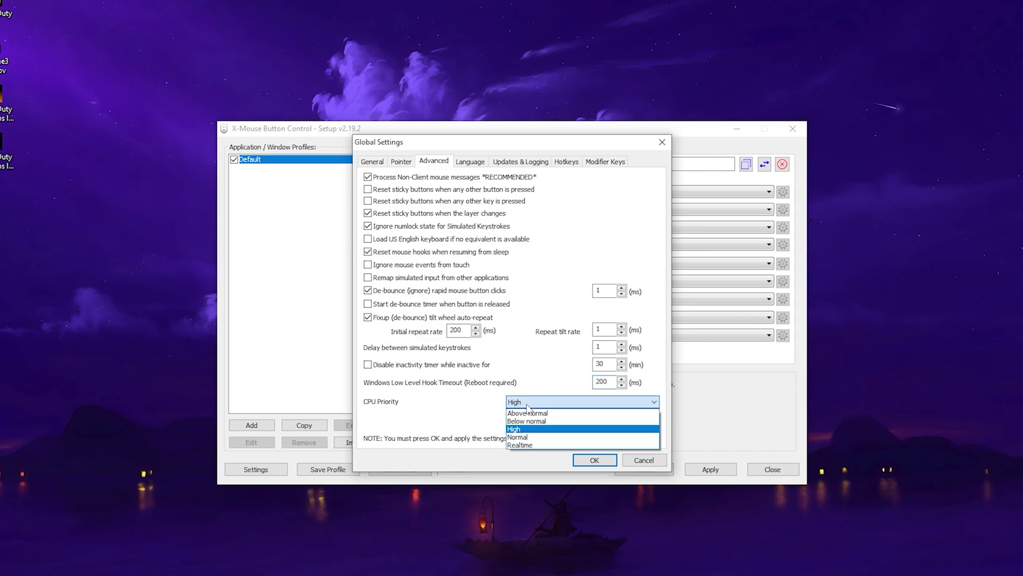
left_click(521, 445)
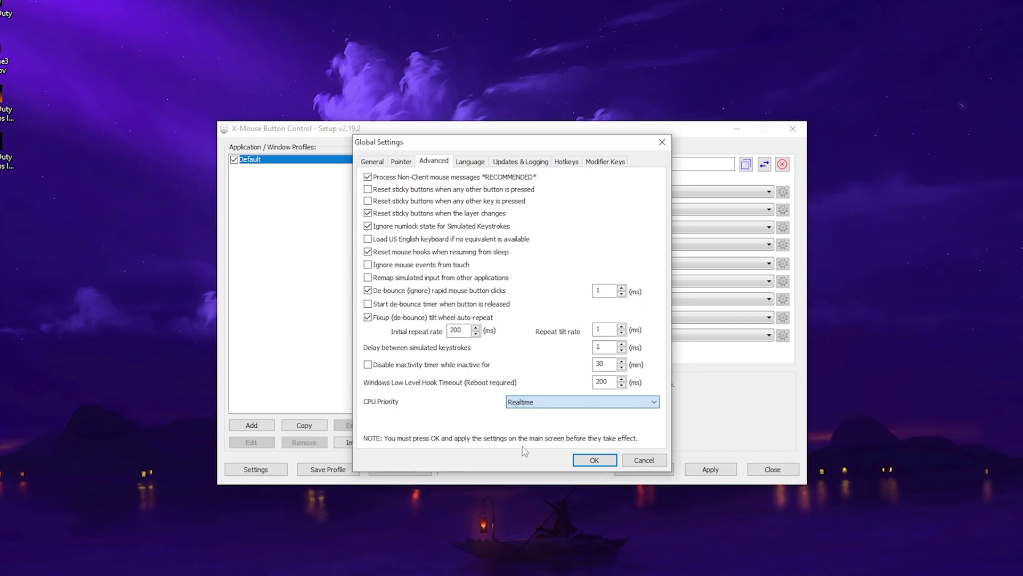
left_click(588, 459)
left_click(701, 470)
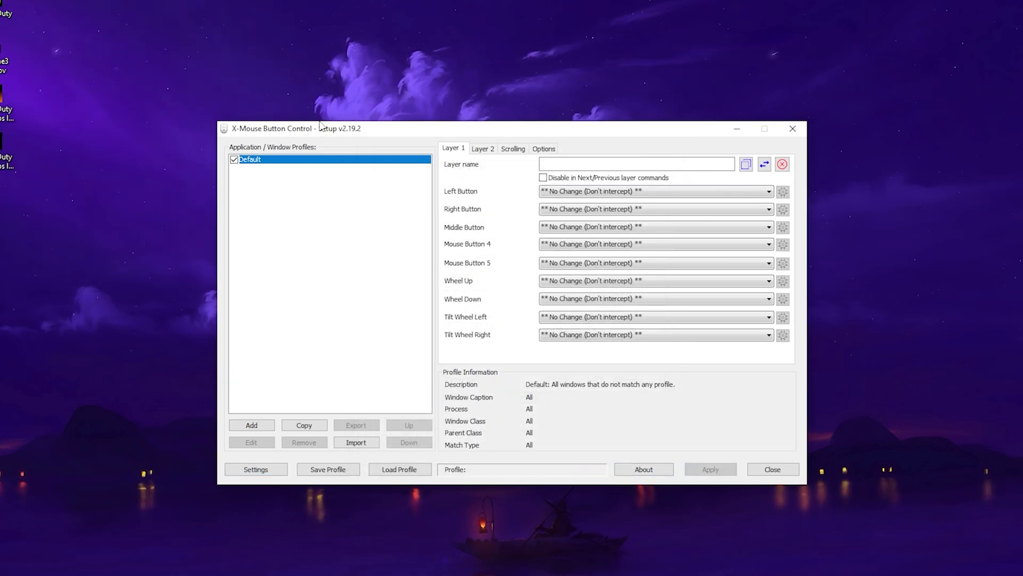
left_click(793, 128)
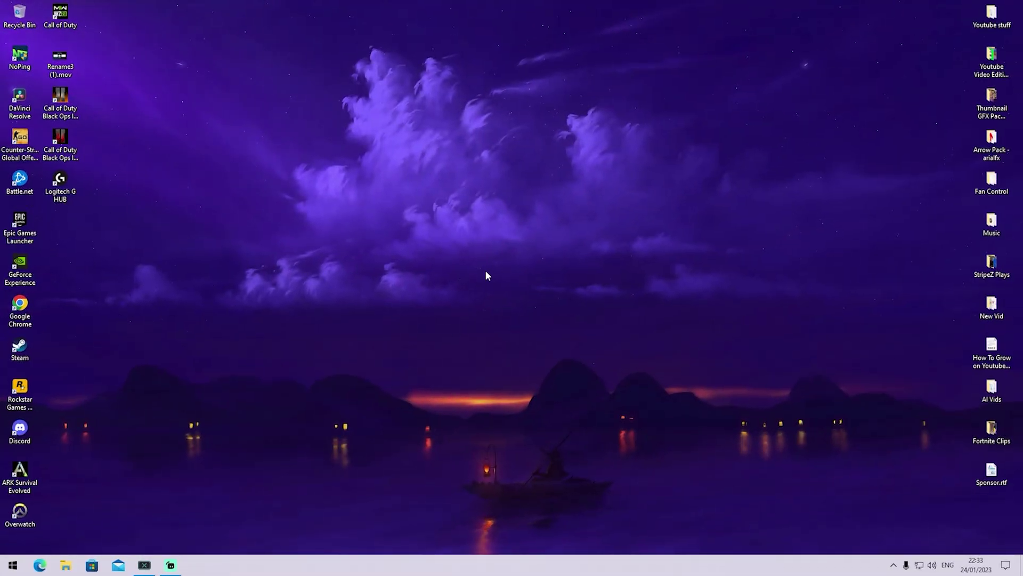
Search 'mouse' in Start, switch Scroll inactive windows Off, and open Mouse Properties centred
key("super")
type("mouse")
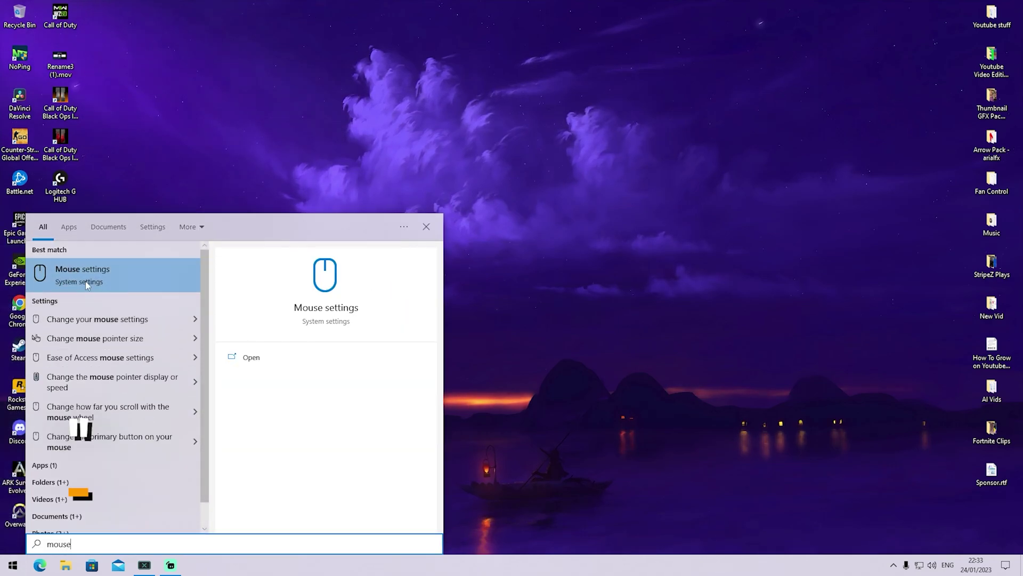
left_click(81, 276)
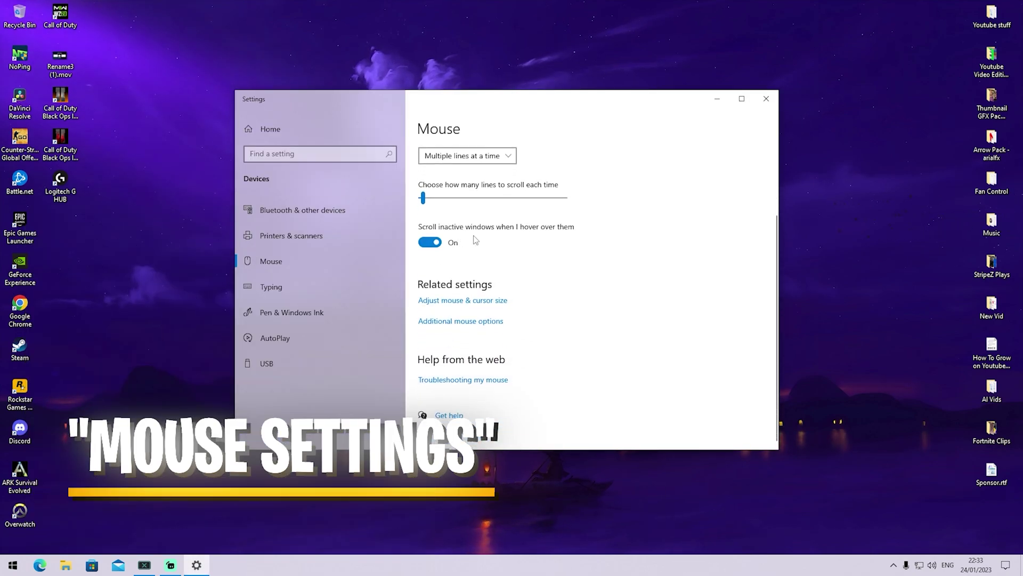
left_click(432, 244)
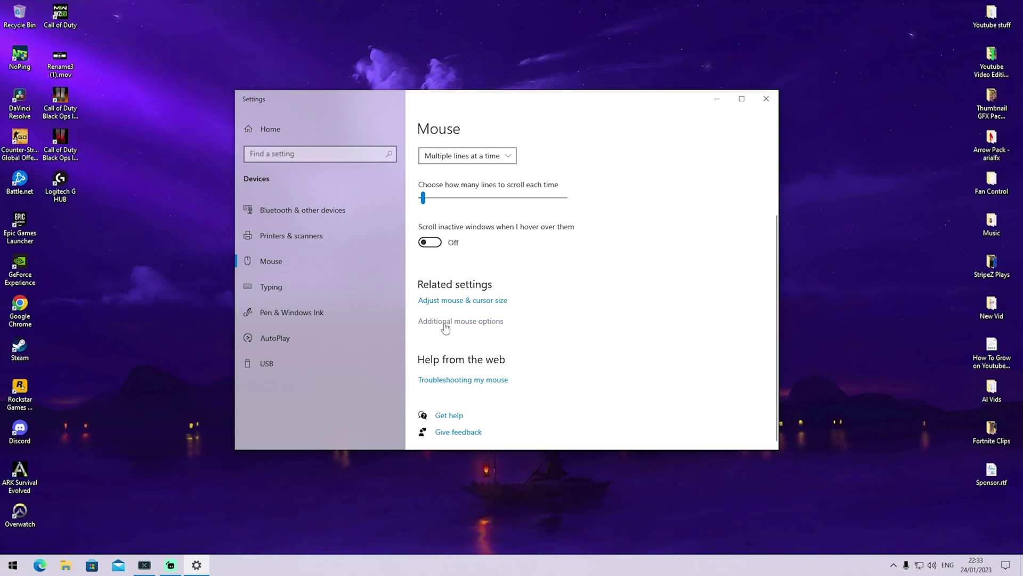
left_click(445, 323)
left_click_drag(254, 144, 501, 147)
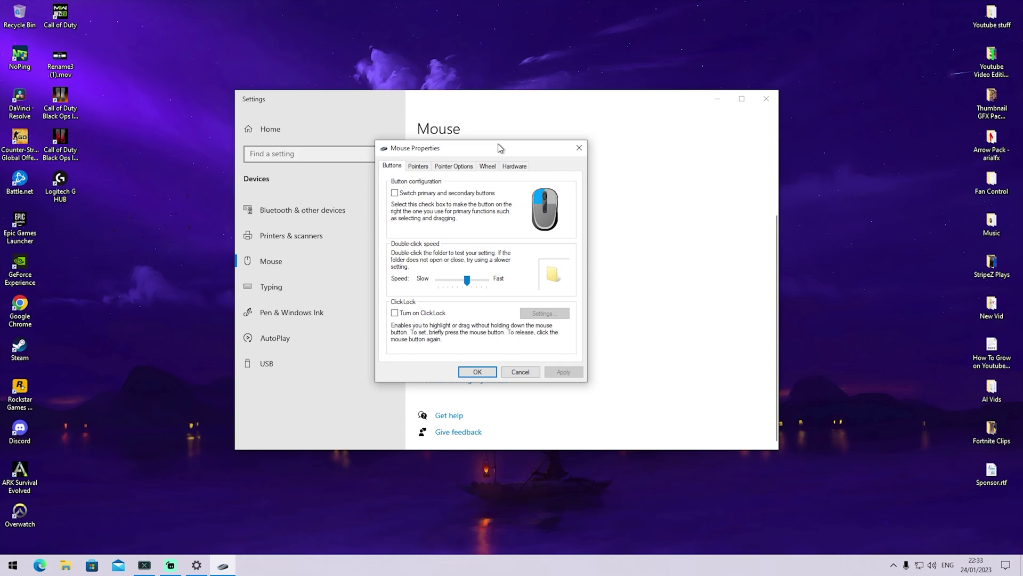
Untick Enhance pointer precision on the Pointer Options tab and save with OK
left_click(453, 166)
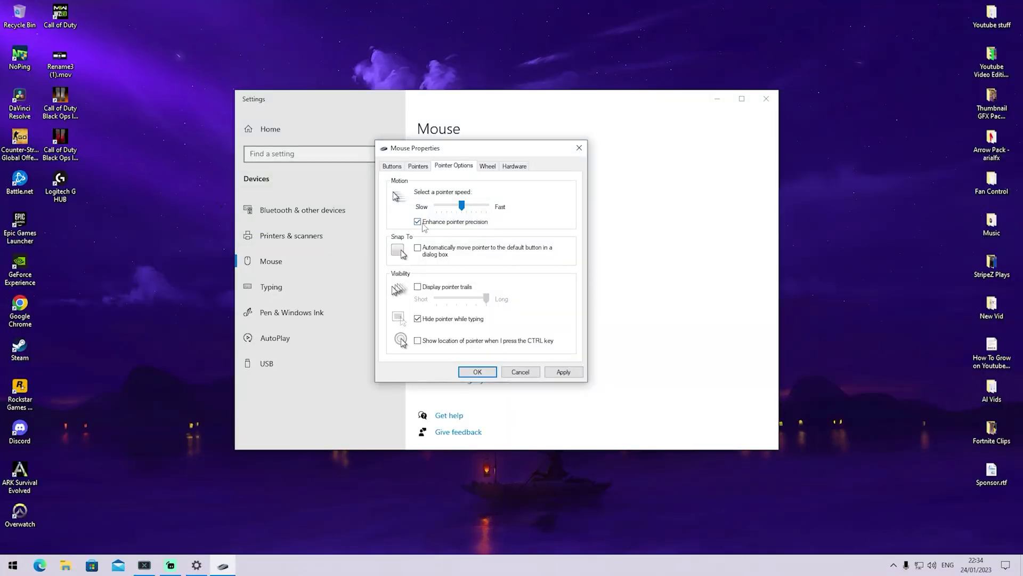
left_click(563, 372)
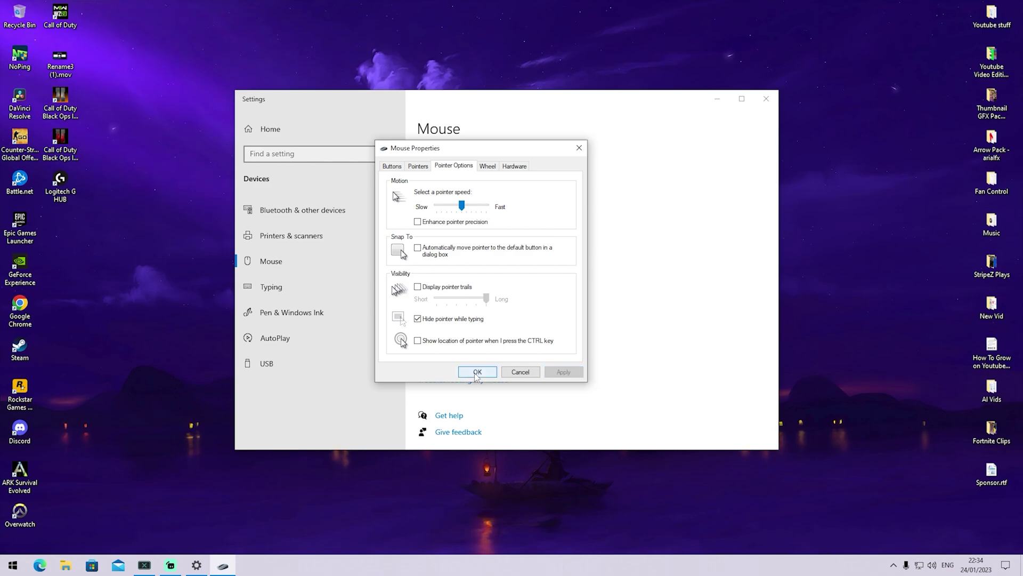
left_click(473, 371)
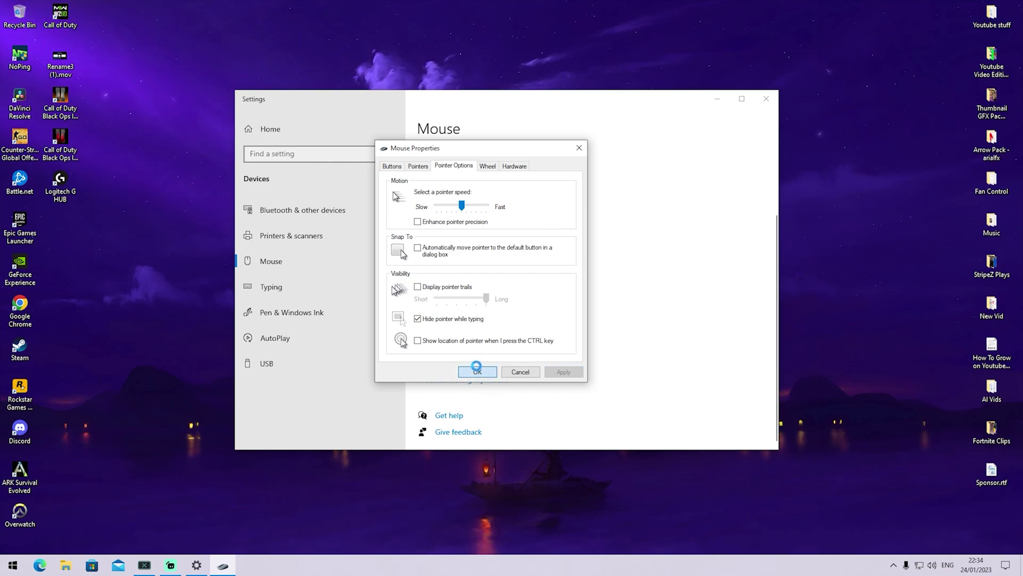
scroll(551, 321, "up", 3)
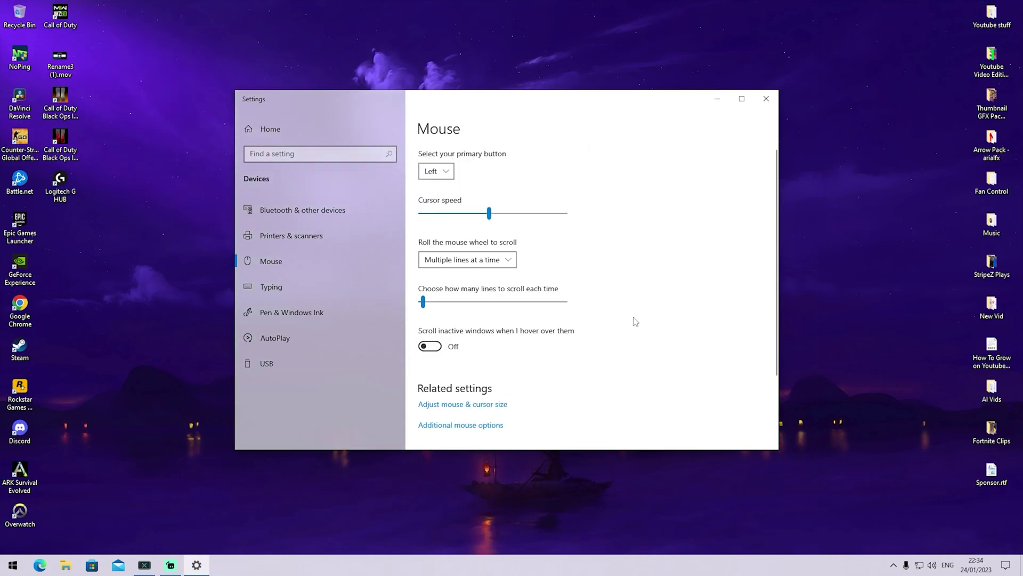
Close Windows Settings and bring up NoPing's Games library listing Tibia and World of Warcraft
left_click(766, 98)
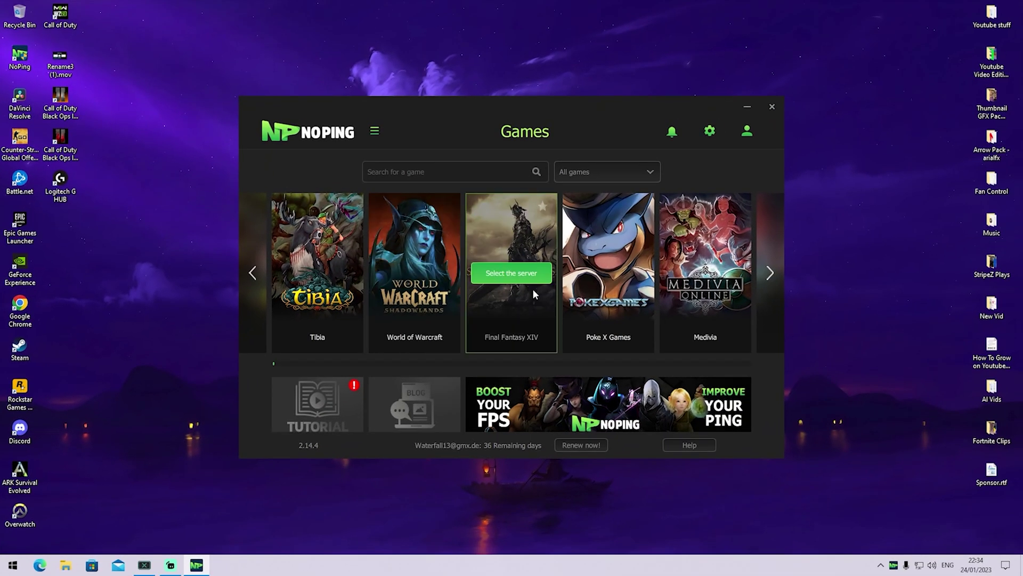
mouse_move(449, 288)
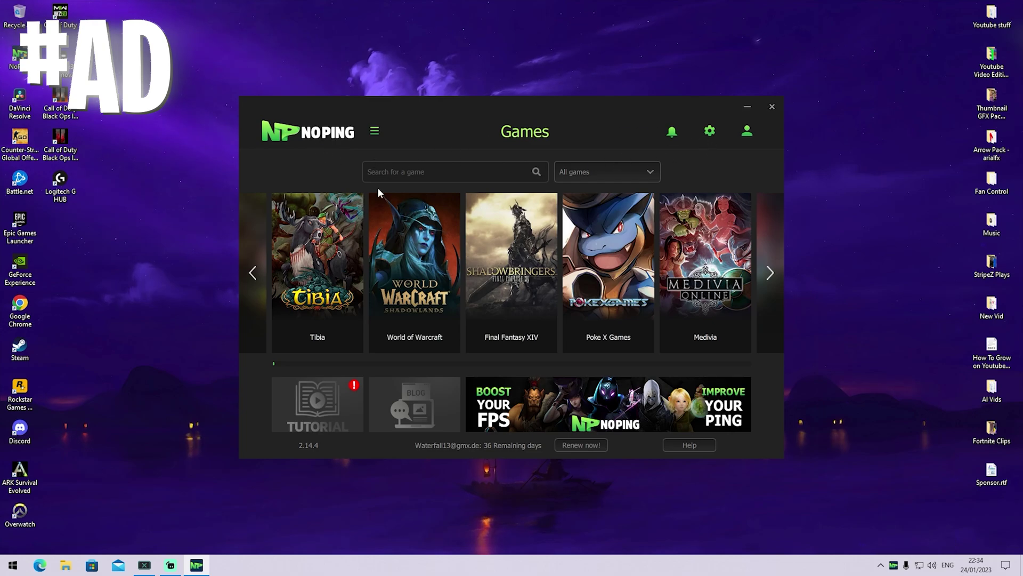
mouse_move(374, 236)
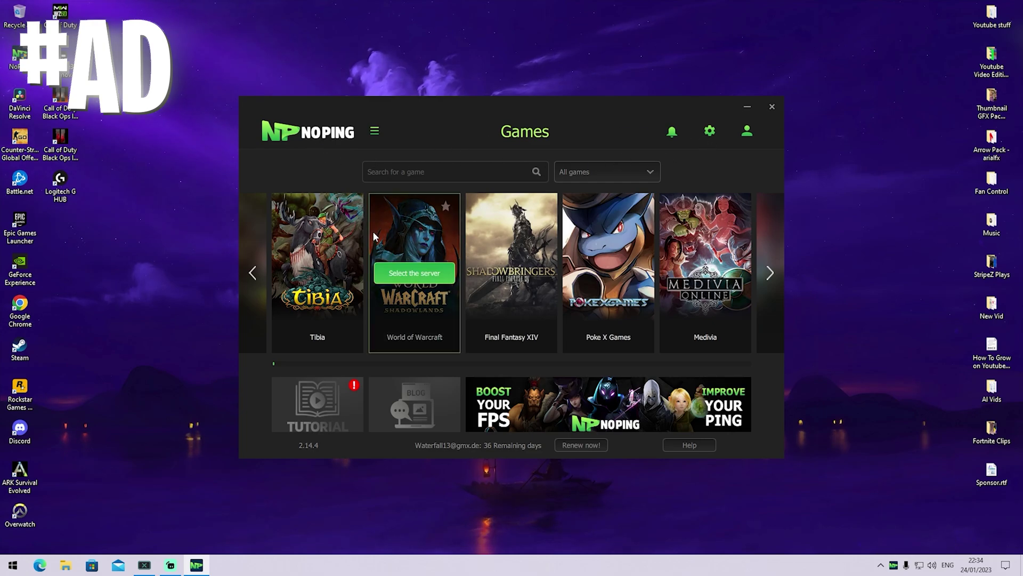
left_click(709, 131)
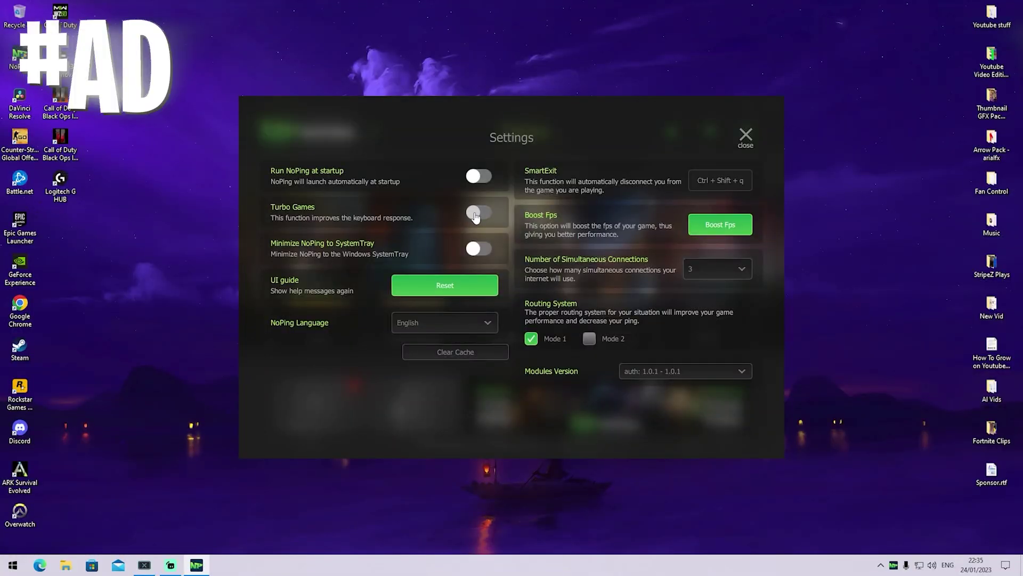
Close NoPing's settings panel and minimize NoPing to the taskbar, leaving the desktop visible
left_click(746, 135)
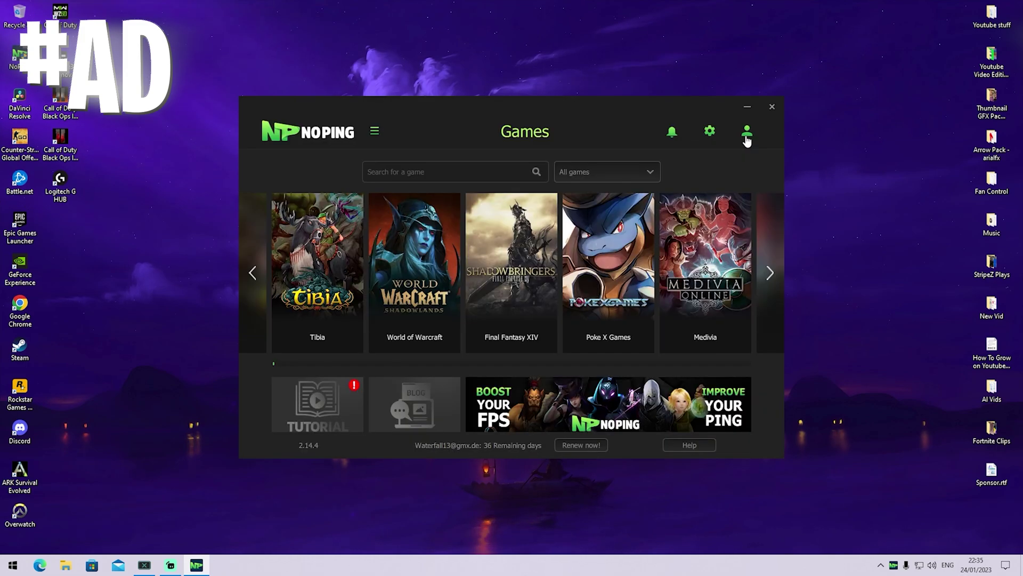
left_click(746, 108)
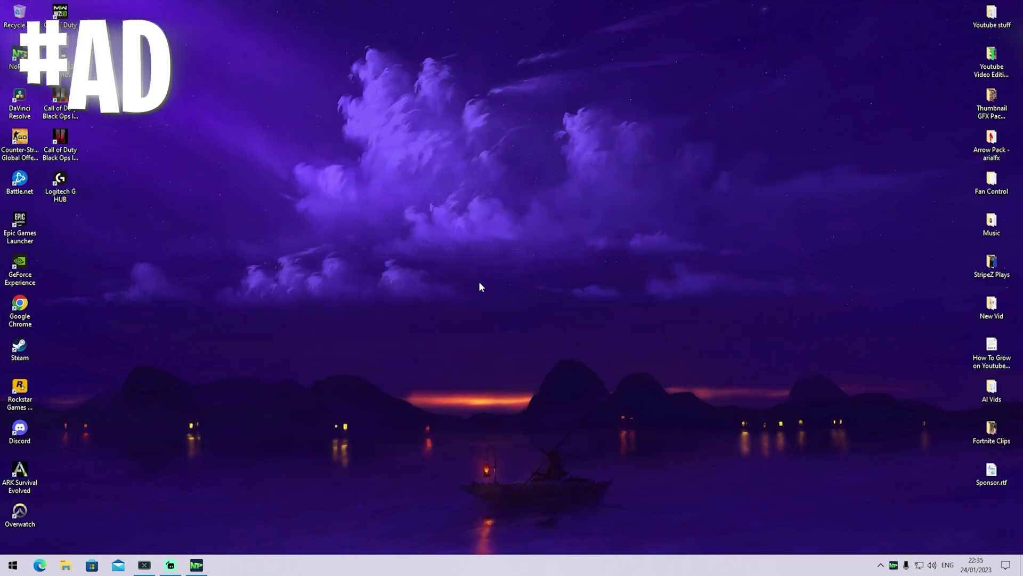